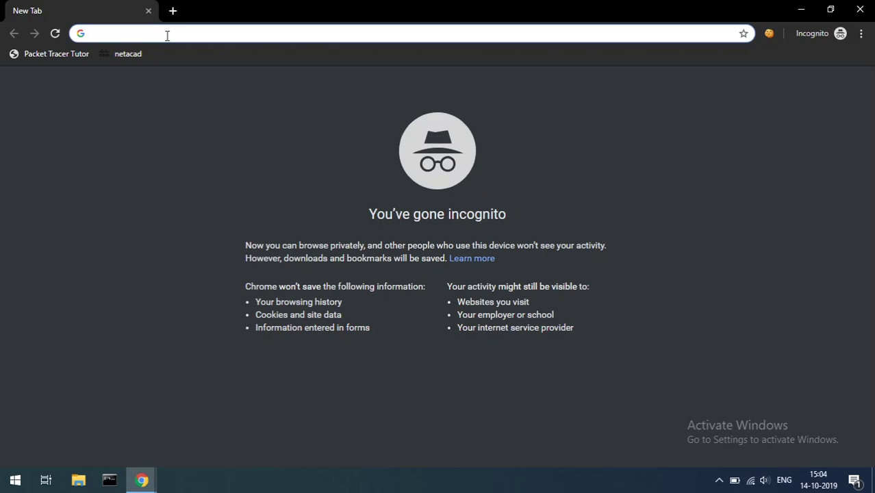
Step: Search the web for "download wireshark" and download the 64-bit Windows installer of stable release 3.0.5 from wireshark.org
text(download wireshark)
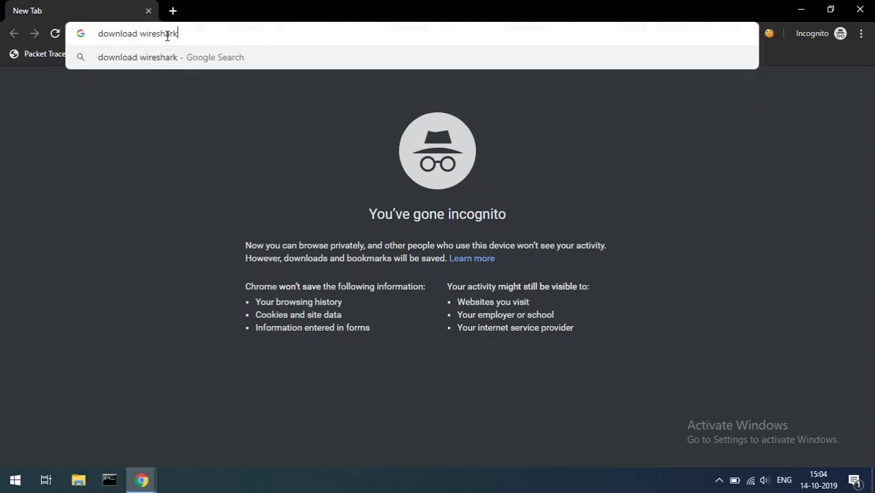
key(Return)
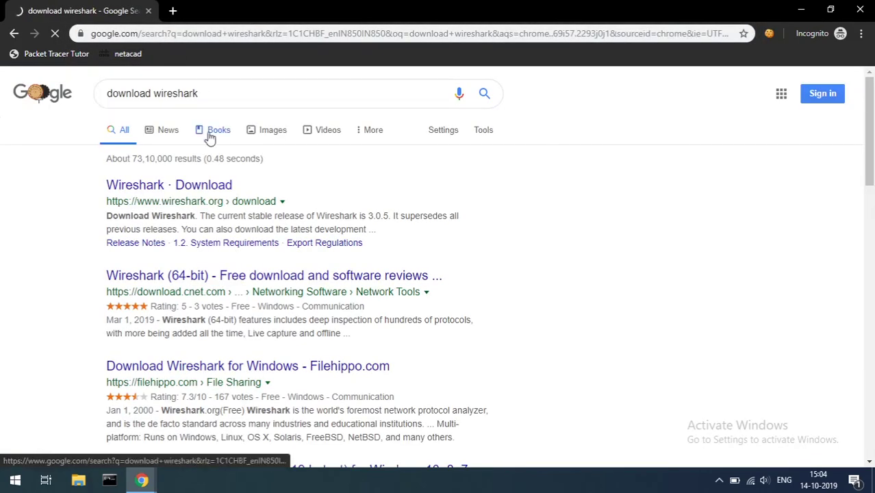
click(204, 186)
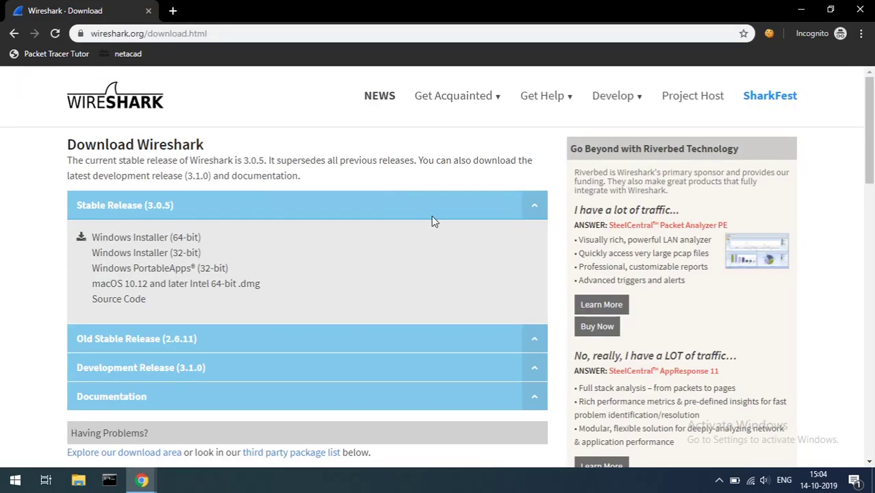
click(175, 239)
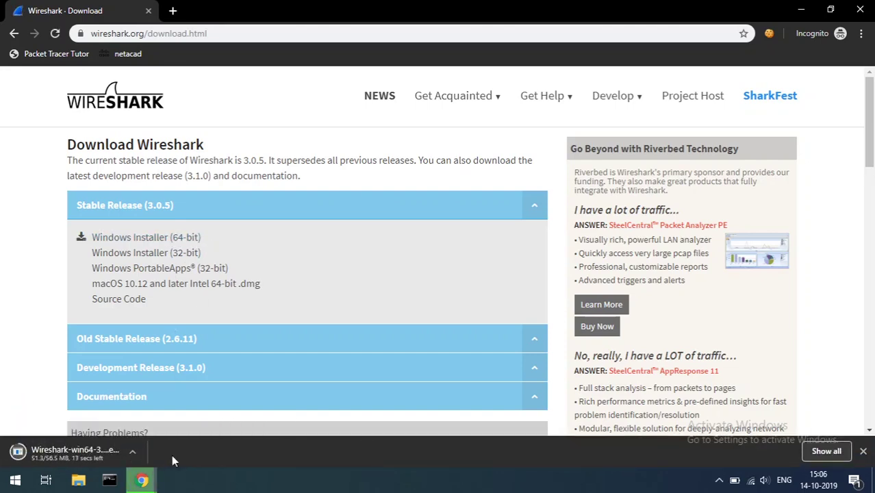
Step: Run the downloaded Wireshark-win64-3.0.5 installer from its folder and accept the Wireshark license agreement
click(133, 452)
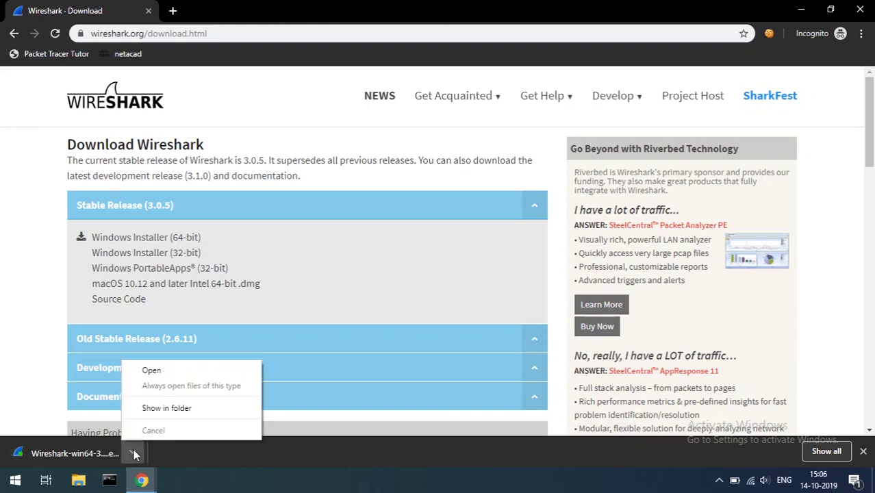
click(170, 408)
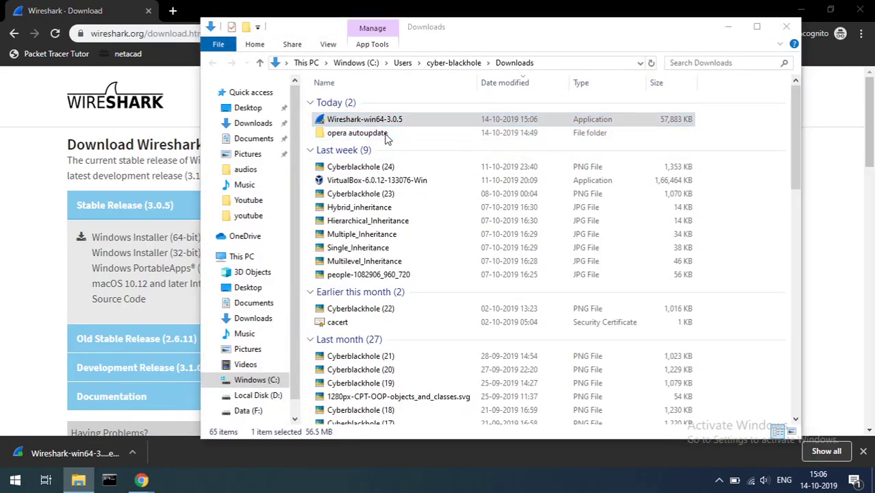
key(Return)
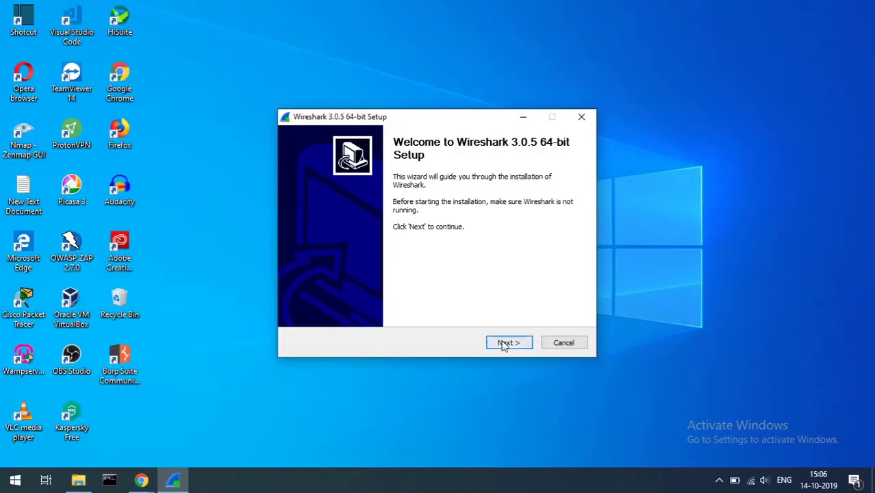
click(505, 343)
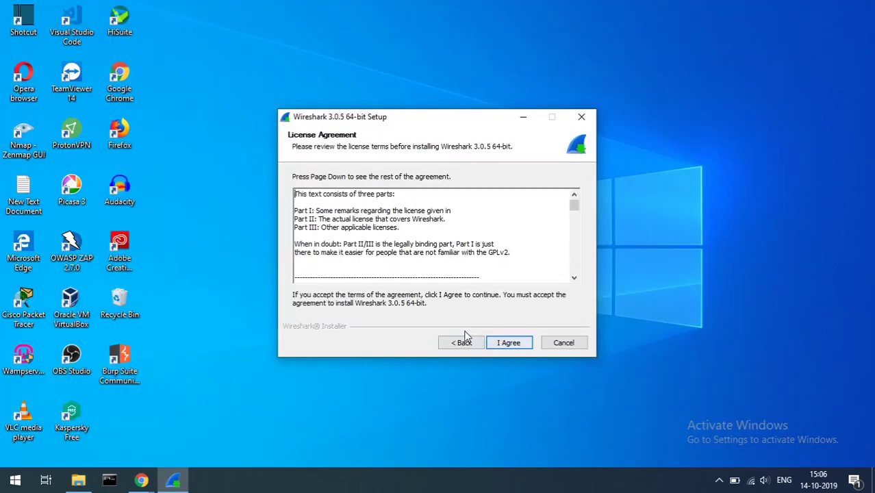
click(510, 348)
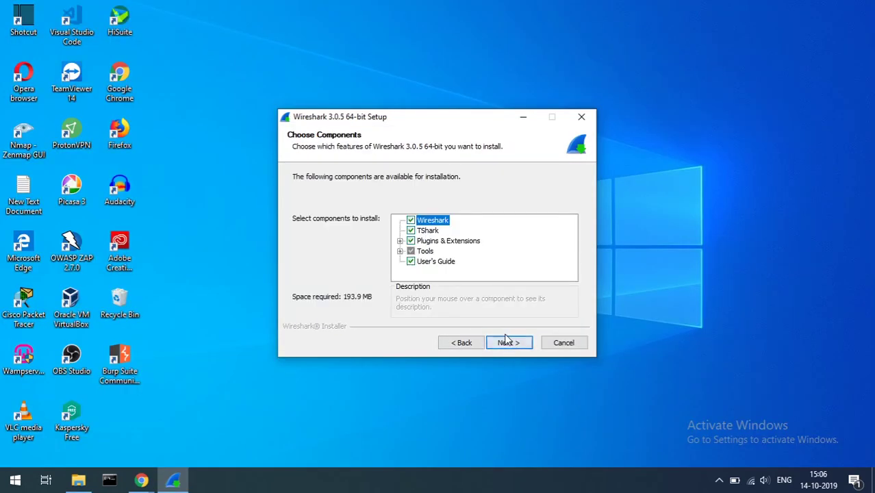
Step: Review the components under Plugins & Extensions and Tools, and continue the setup with the default selection
click(400, 240)
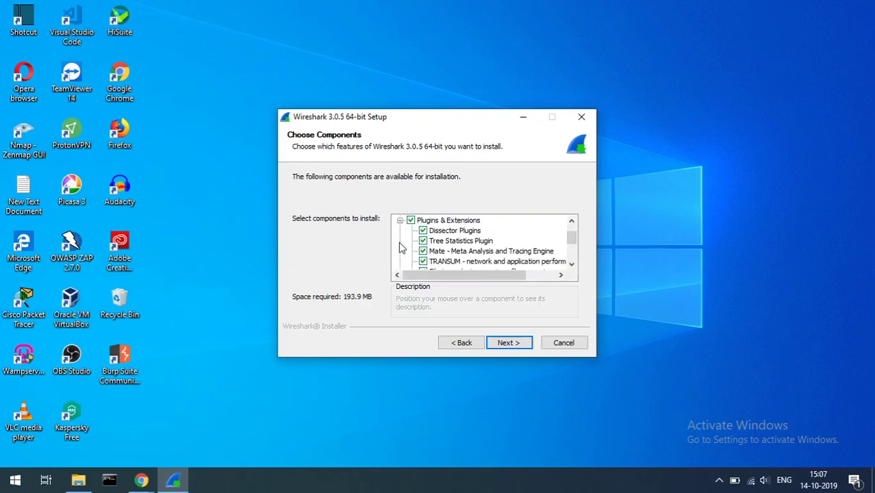
scroll(448, 245, down, 3)
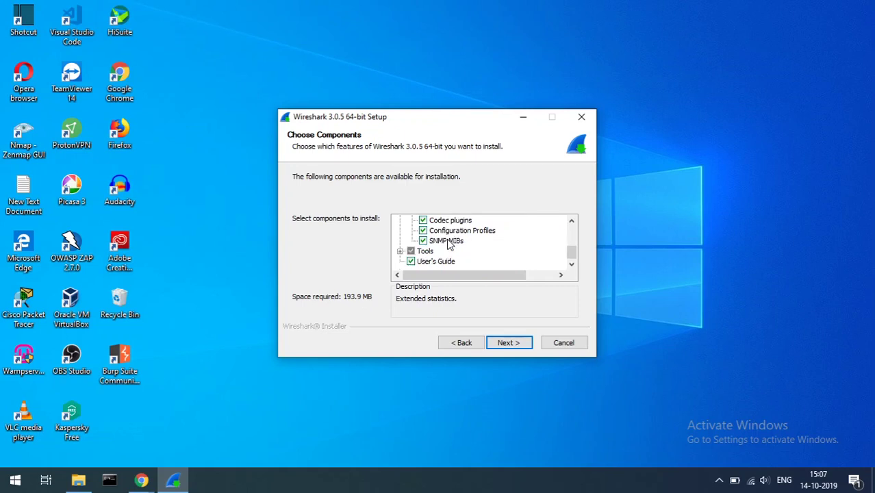
click(400, 251)
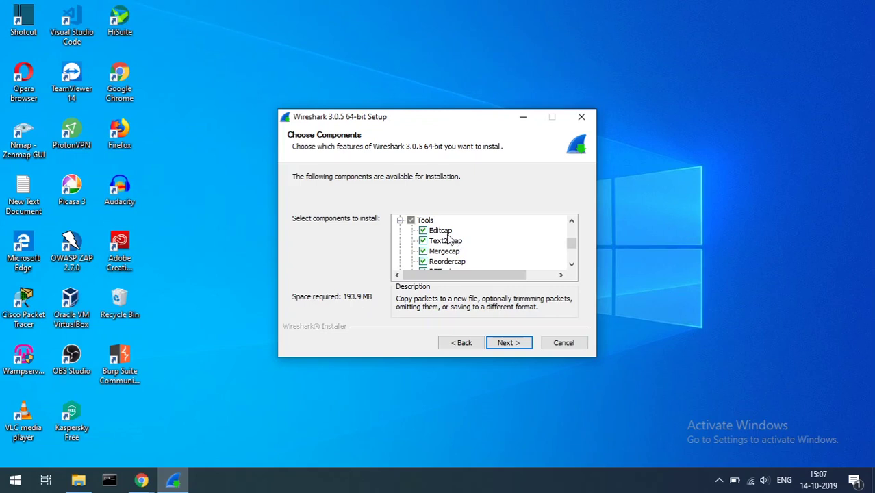
mouse_move(456, 245)
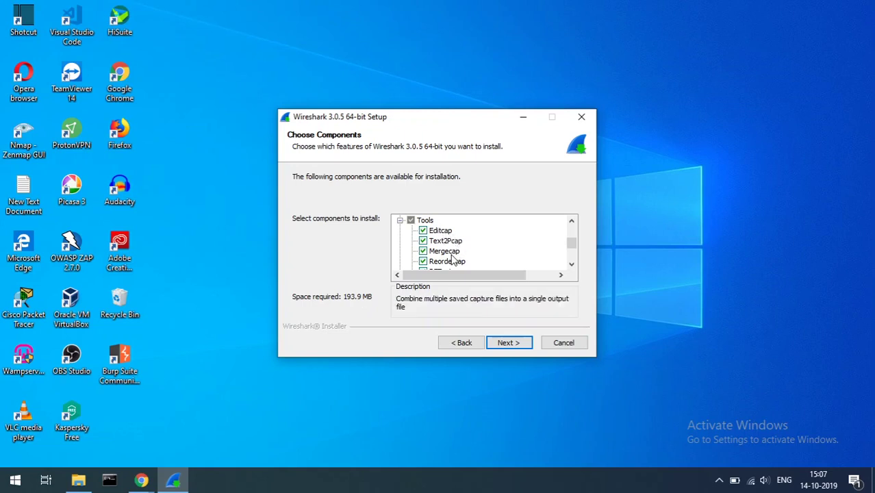
mouse_move(503, 261)
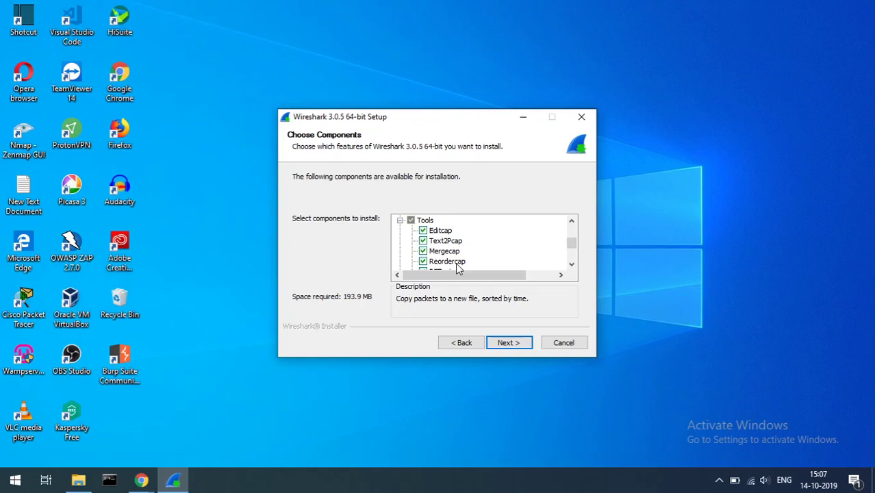
scroll(457, 268, down, 4)
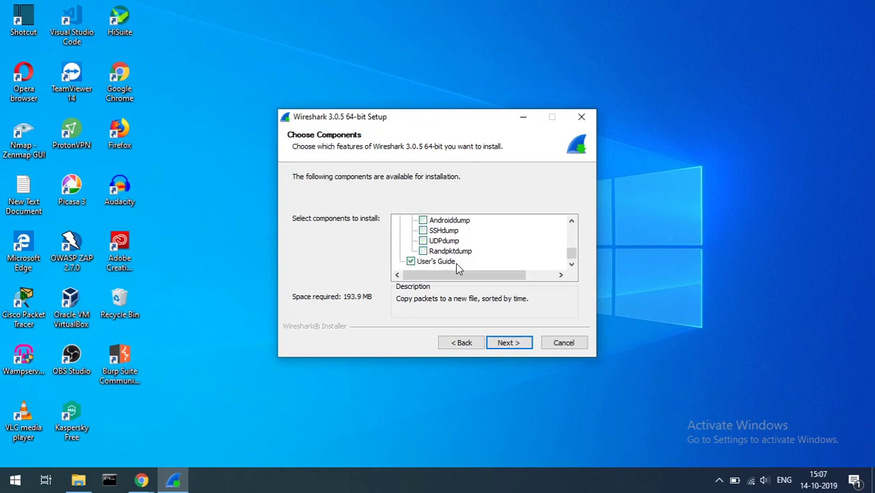
click(511, 343)
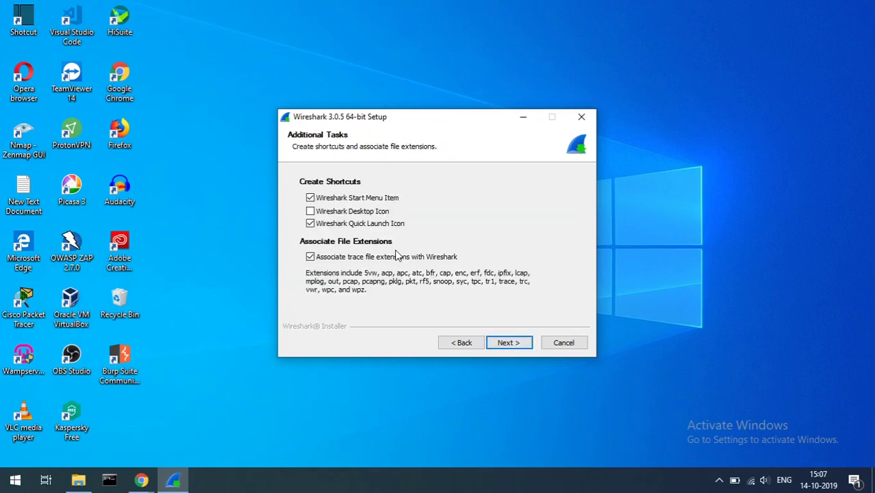
Step: Add a Wireshark desktop icon and keep C:\Program Files\Wireshark as the destination folder
click(382, 216)
click(519, 346)
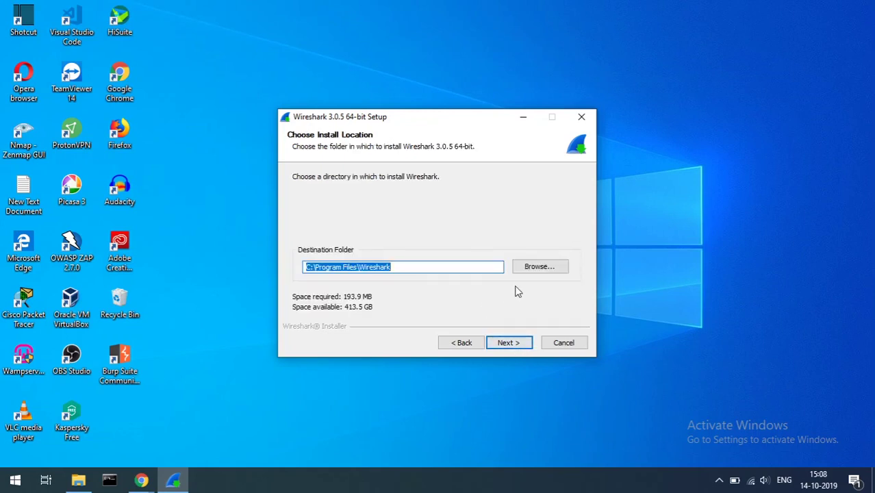
click(498, 342)
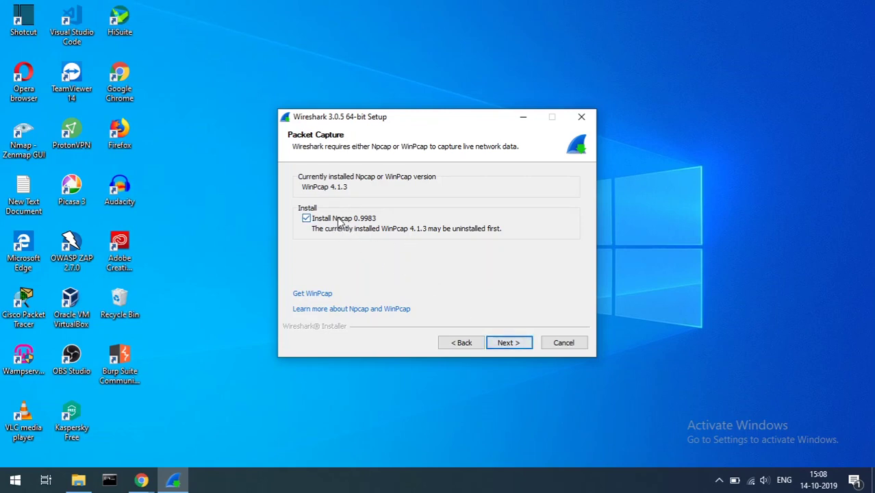
Step: Start the installation with both Npcap 0.9983 and USBPcap 1.3.0.0 selected
click(339, 222)
click(357, 222)
click(507, 342)
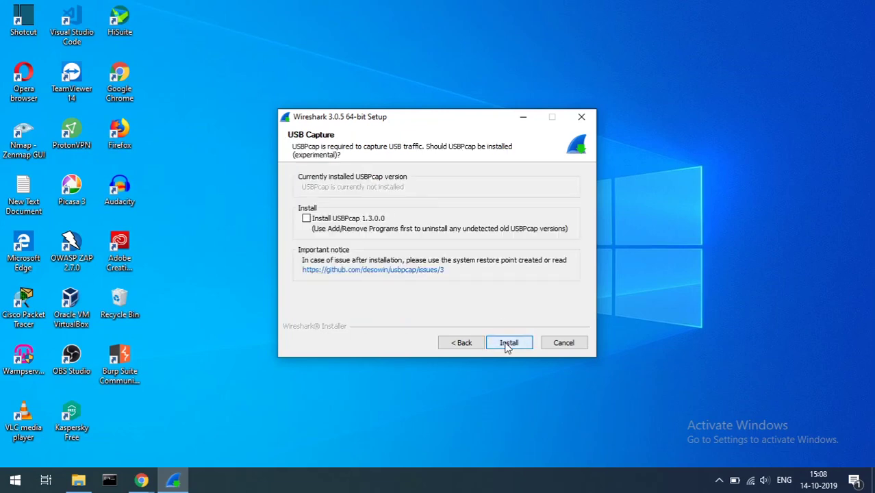
click(362, 223)
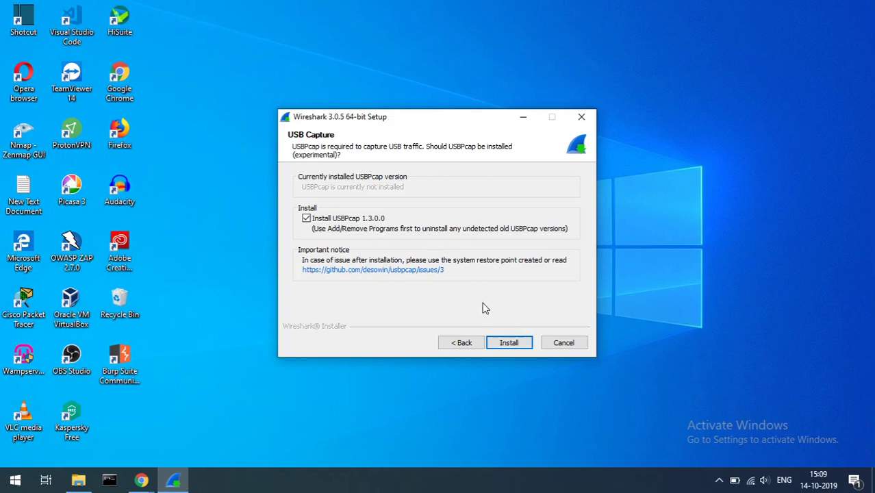
click(507, 344)
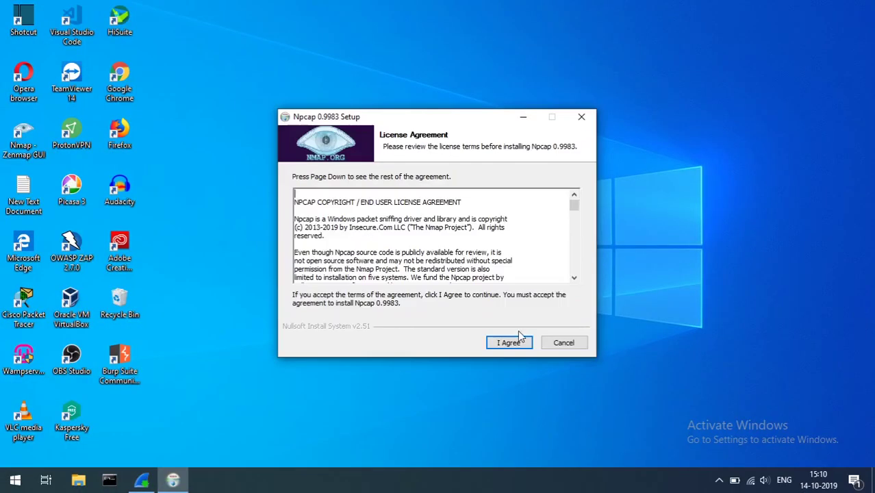
Step: Accept the Npcap license agreement and finish the Wireshark setup, choosing to reboot manually later
click(504, 284)
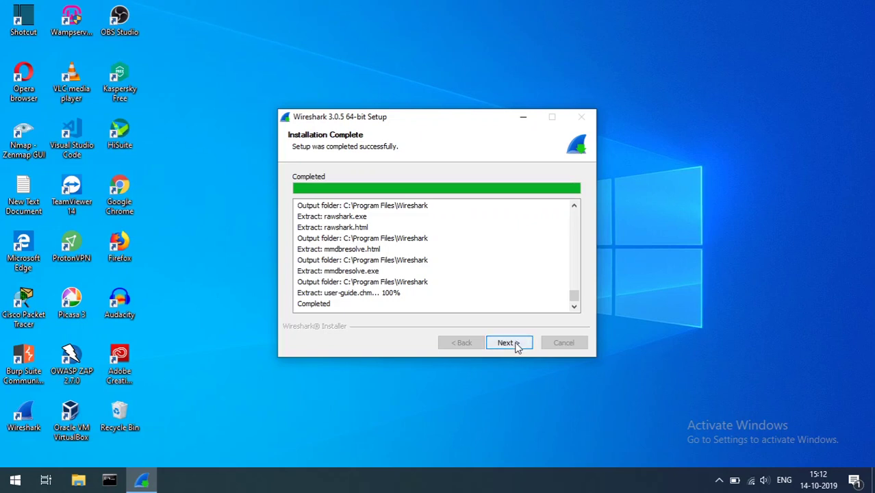
click(517, 345)
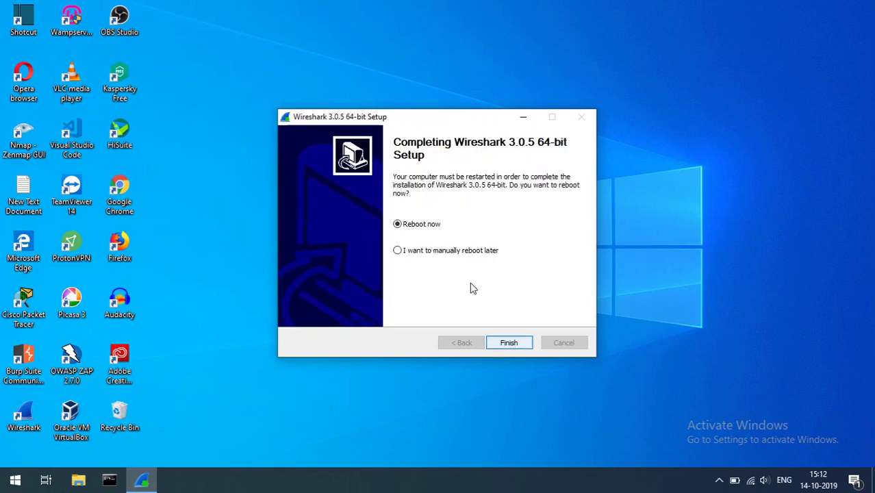
click(452, 251)
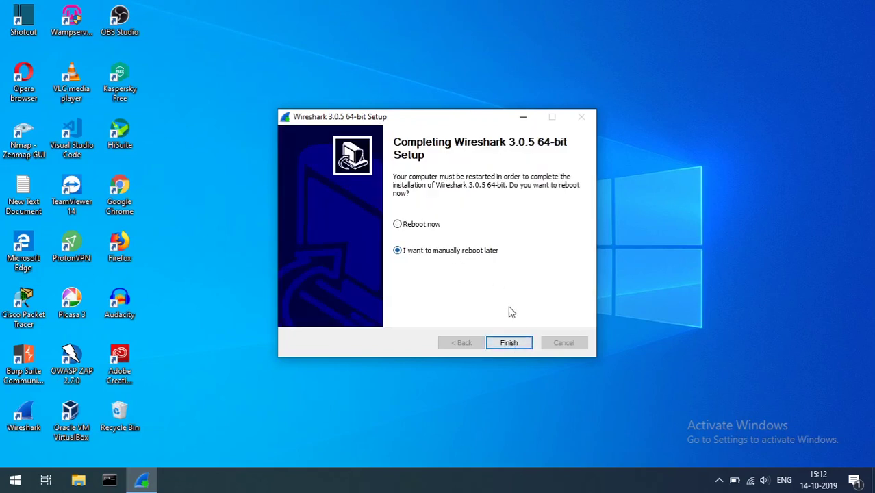
click(519, 348)
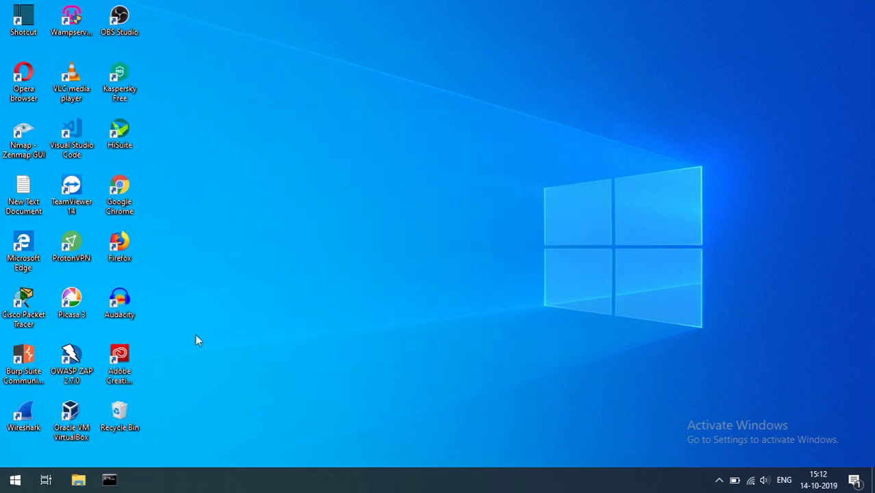
Step: Launch Wireshark from the desktop and check which interface types are shown in the capture list
double_click(24, 421)
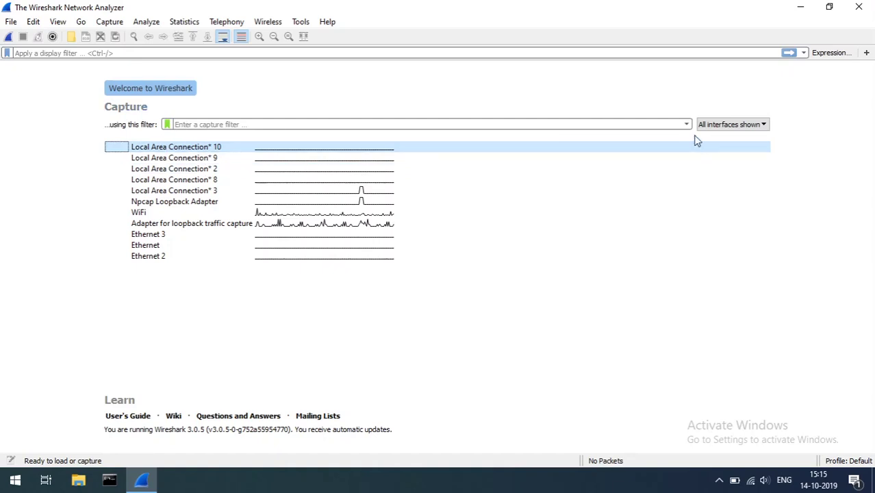
click(731, 126)
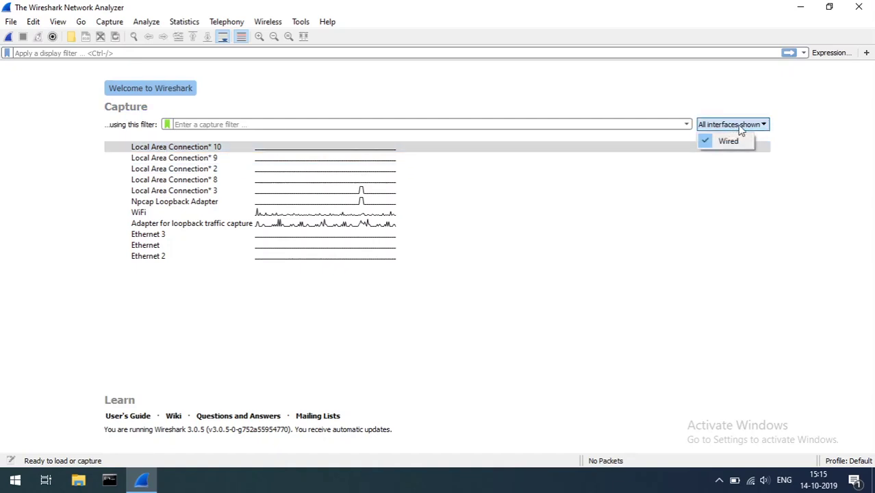
click(815, 132)
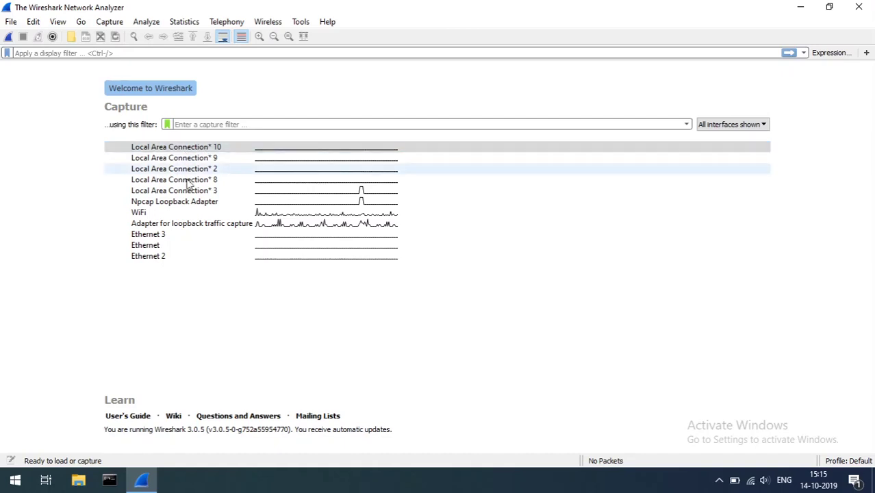
Step: Examine the traffic graphs and address details of the WiFi and loopback traffic capture interfaces
click(215, 217)
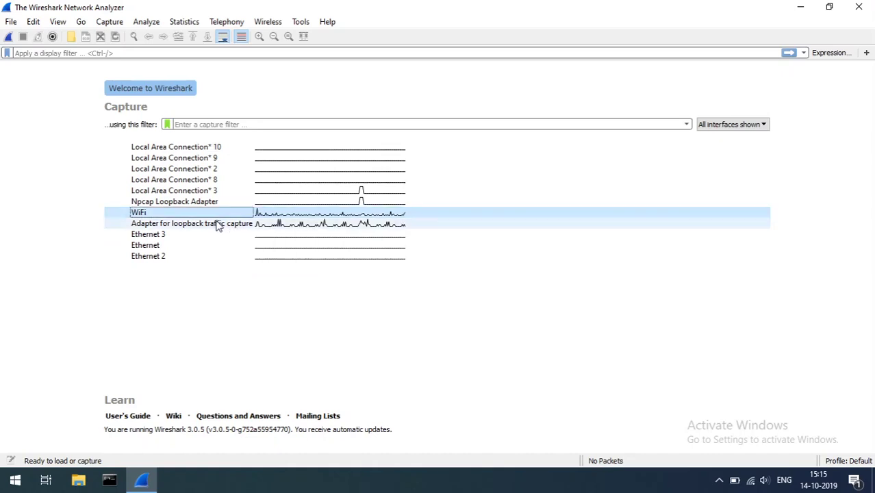
mouse_move(217, 228)
mouse_move(211, 259)
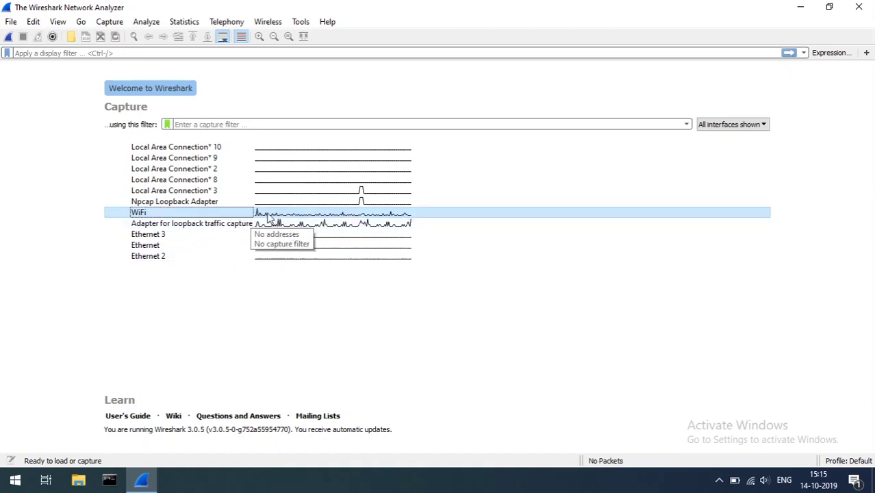
mouse_move(273, 217)
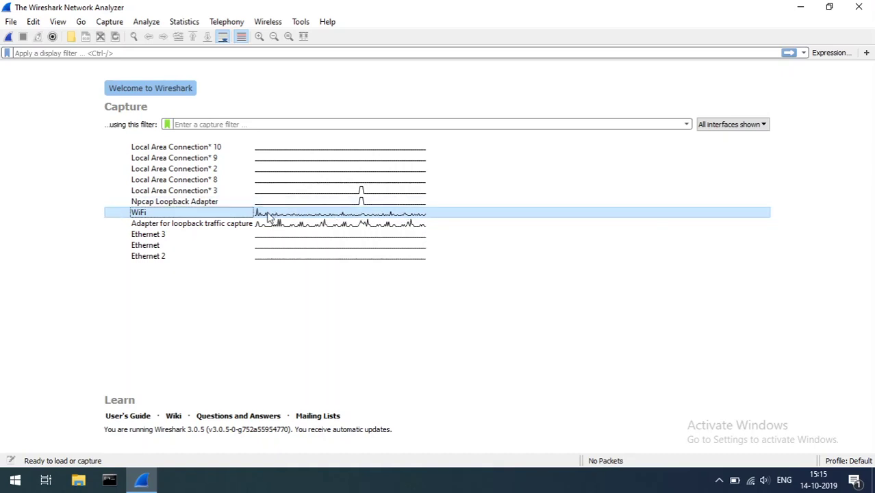
click(371, 225)
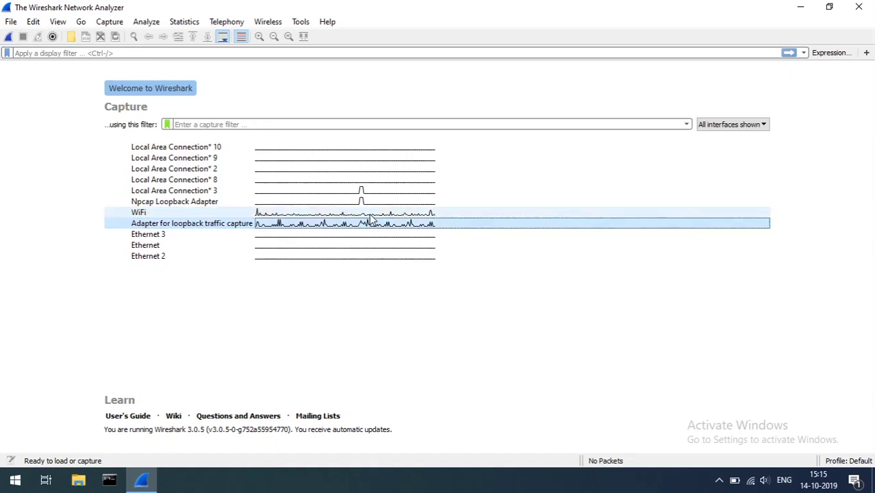
Step: Start a live packet capture on the WiFi interface and stop it after some packets are recorded
click(370, 215)
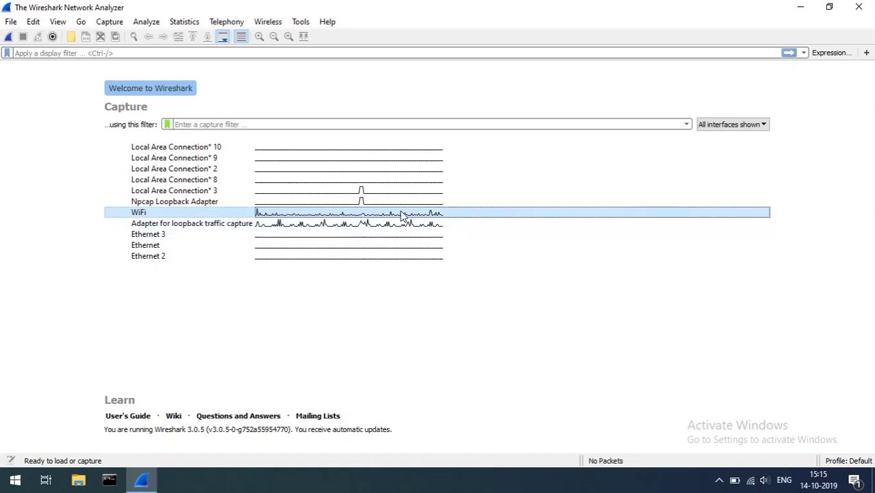
mouse_move(403, 217)
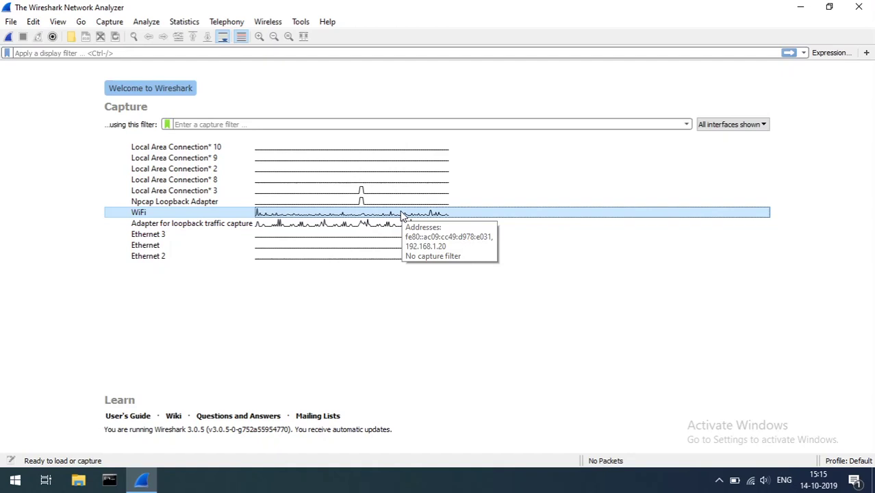
double_click(403, 216)
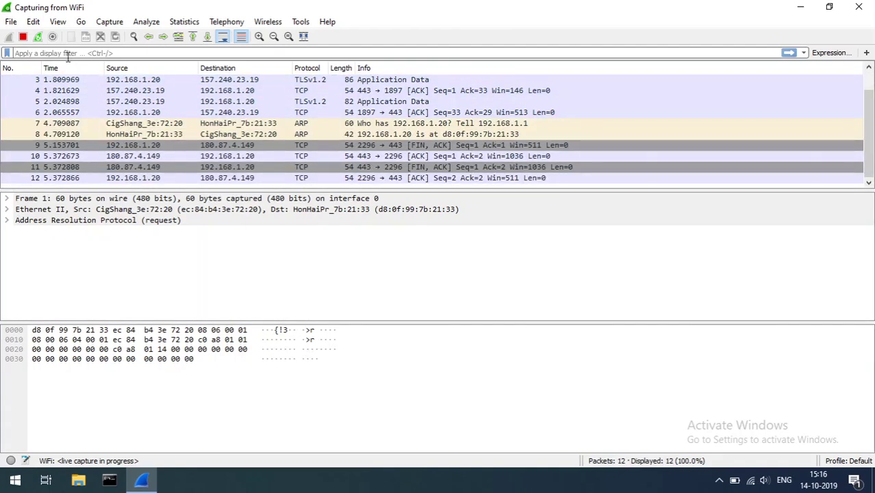
click(23, 37)
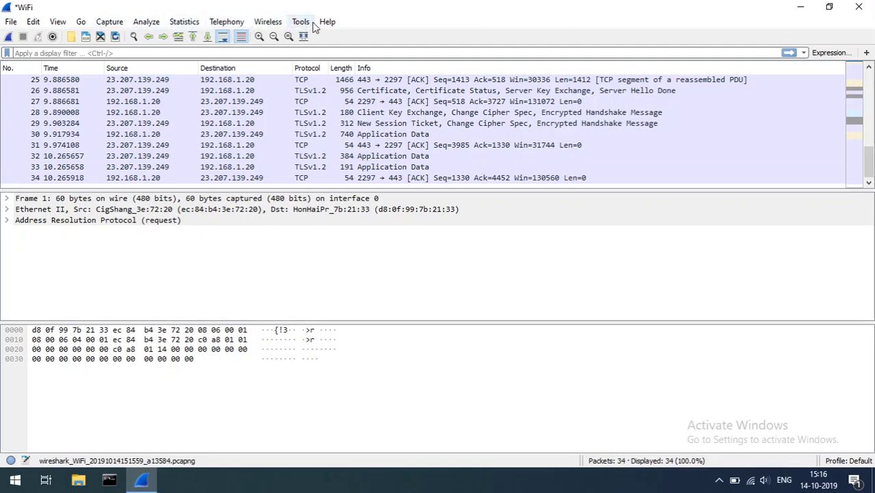
click(13, 23)
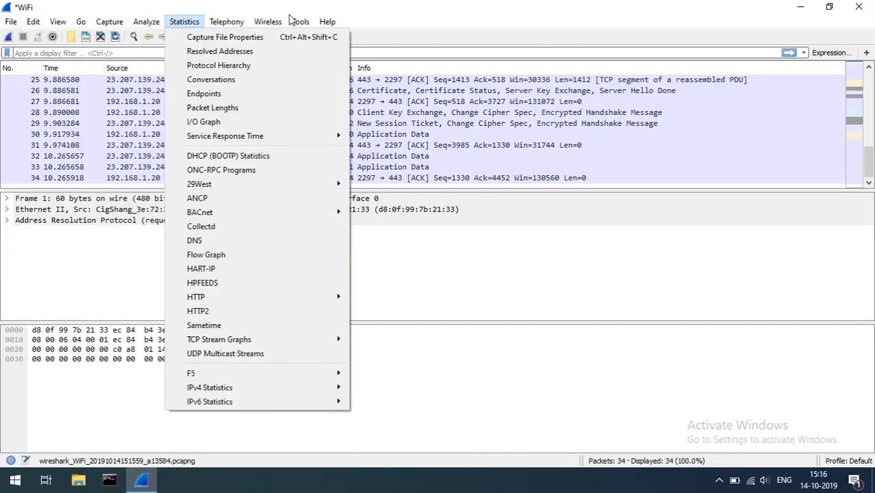
click(428, 18)
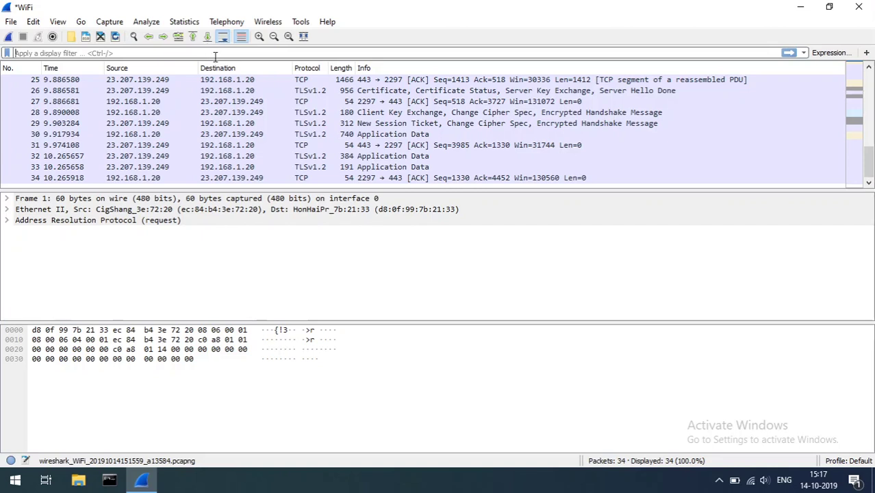
Step: Enter the text "filter tool bar" as the display filter above the packet list
text(filter )
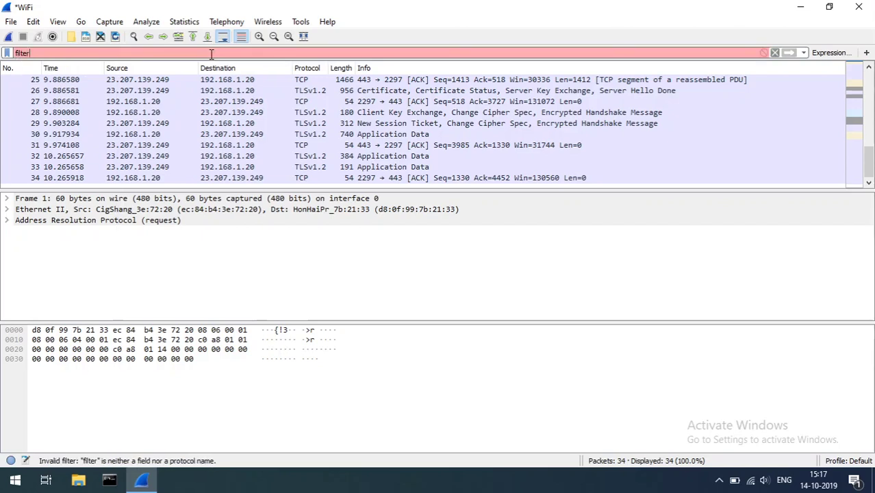
text(tool bar)
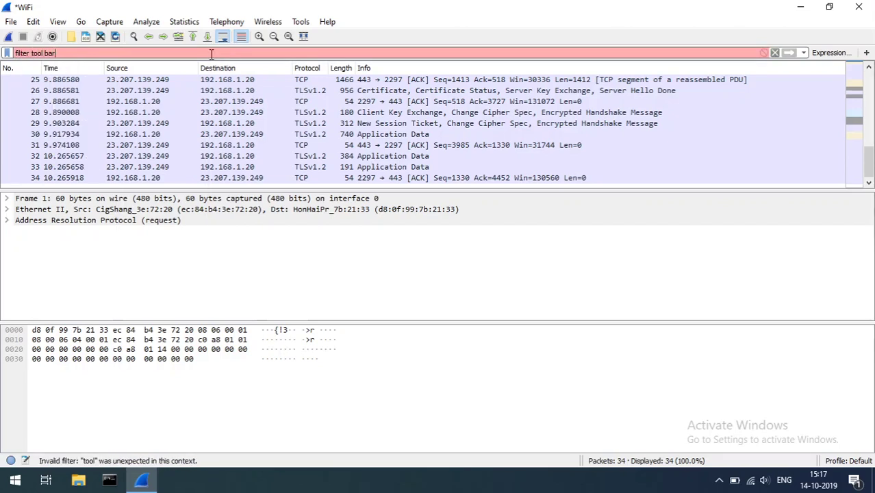